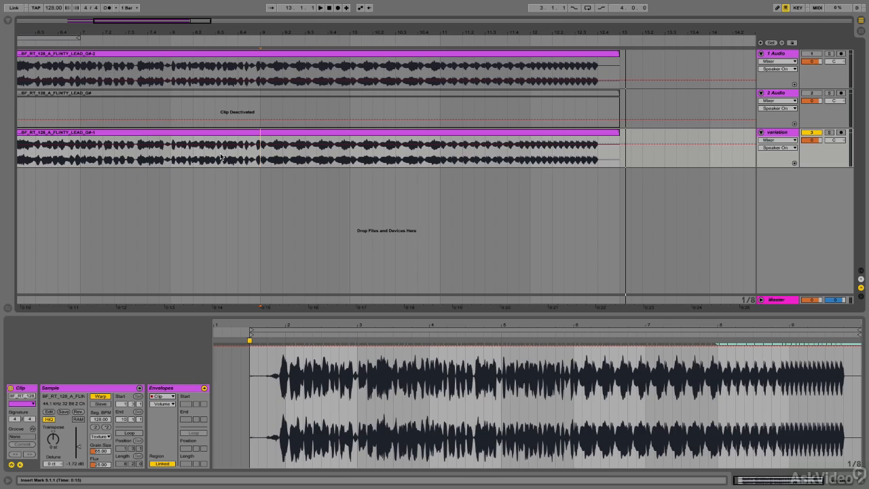
Play the variation track's clip from bar 9 and stop playback after its end.
key(space)
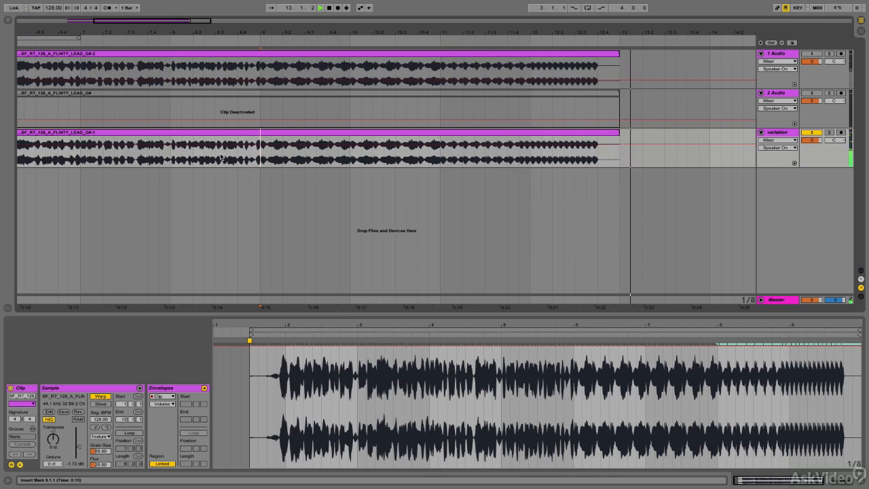
key(space)
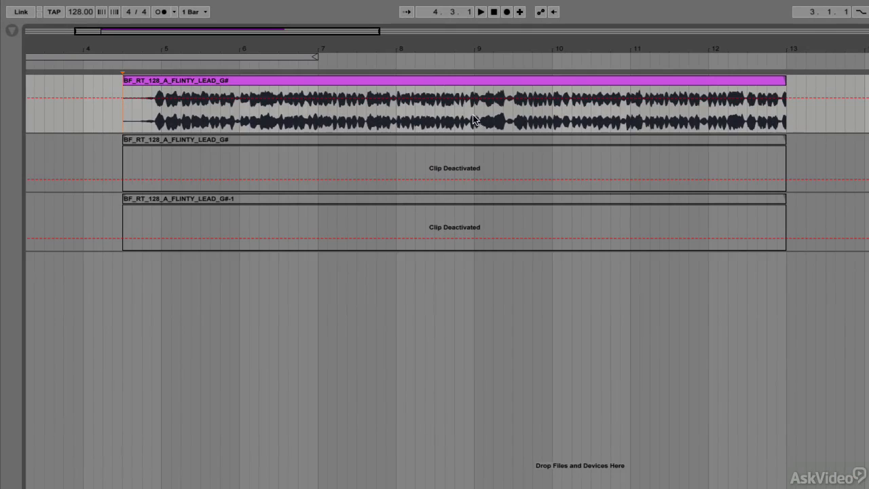
Select the first beat of bar 9 in the first track's clip and duplicate it repeatedly up to bar 11.
drag(473, 120, 782, 109)
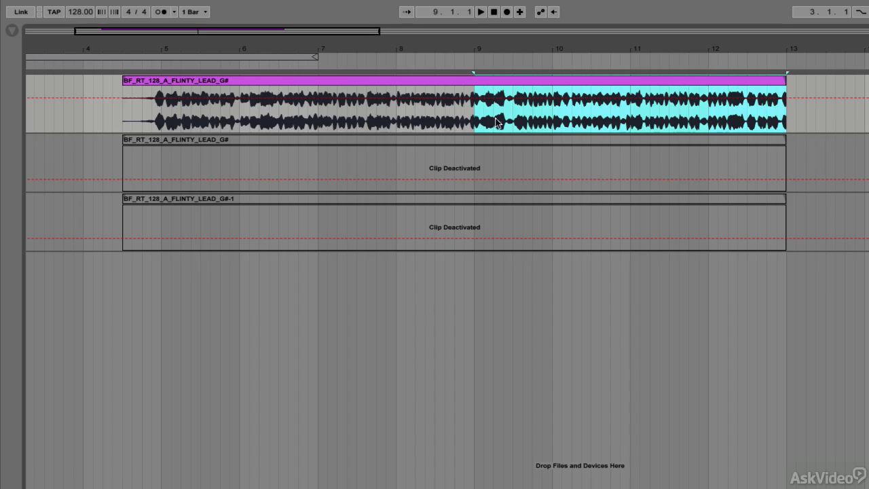
drag(474, 115, 494, 117)
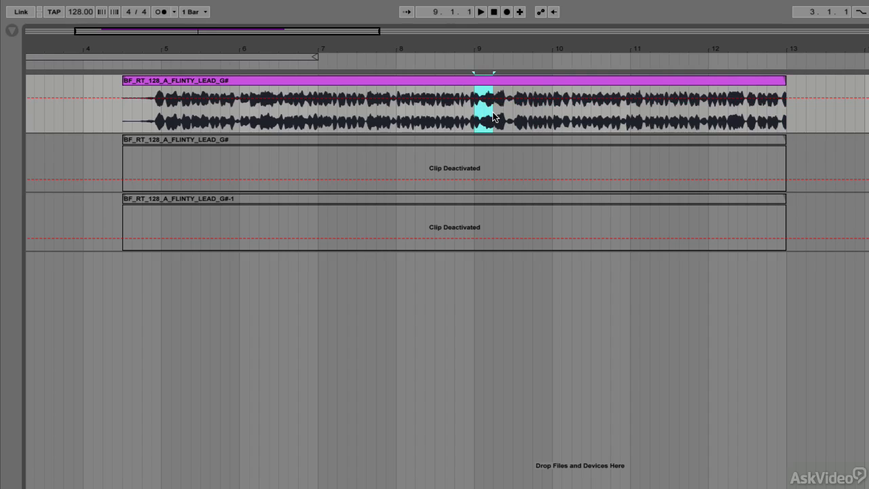
key(ctrl+d)
key(ctrl+d)
key(ctrl+d)
key(ctrl+d)
key(ctrl+d)
key(ctrl+d)
key(ctrl+d)
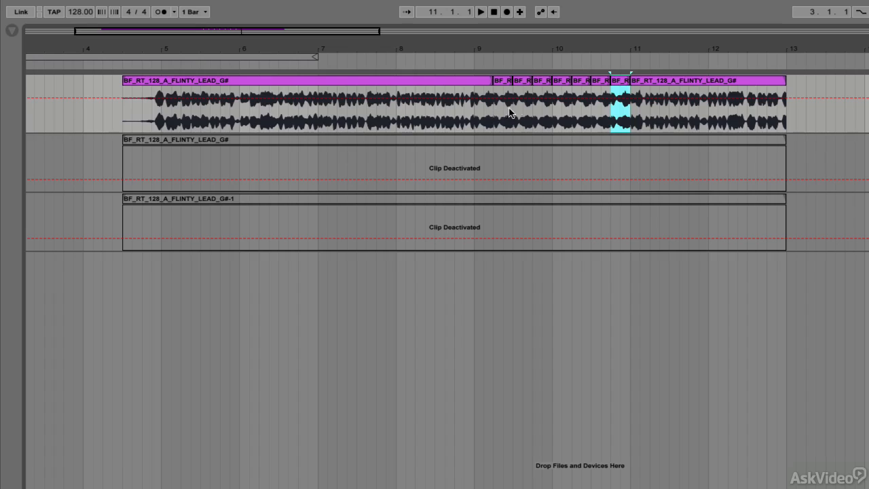
Select the first half of the last one-beat slice before bar 11 and duplicate it repeatedly up to bar 12.
click(639, 116)
drag(640, 117, 706, 120)
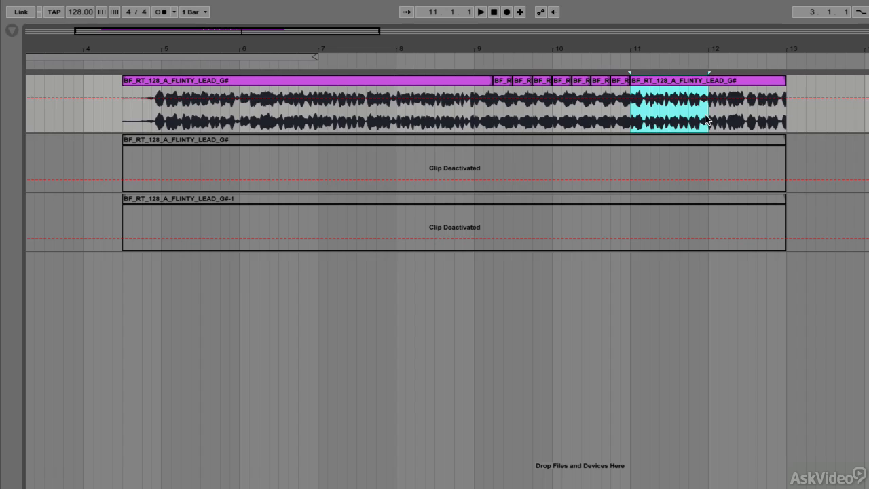
click(623, 84)
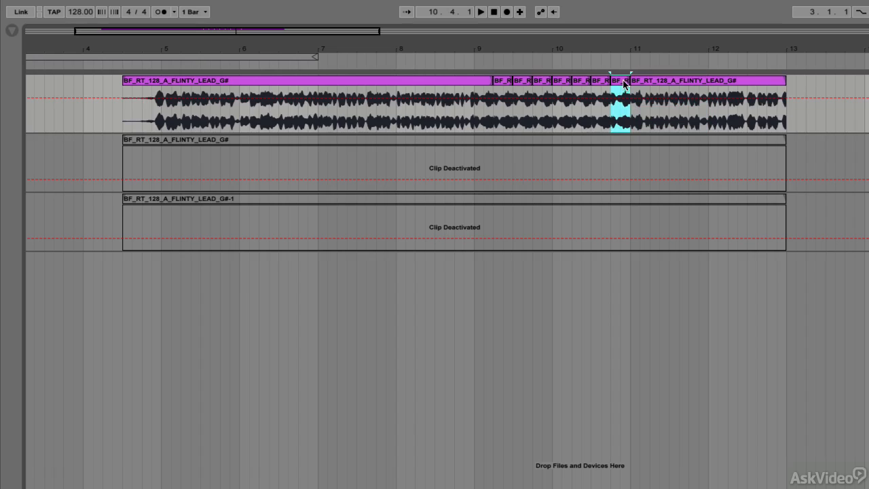
drag(620, 116, 612, 115)
key(ctrl+d)
key(ctrl+d)
key(ctrl+d)
key(ctrl+d)
key(ctrl+d)
key(ctrl+d)
key(ctrl+d)
key(ctrl+d)
key(ctrl+d)
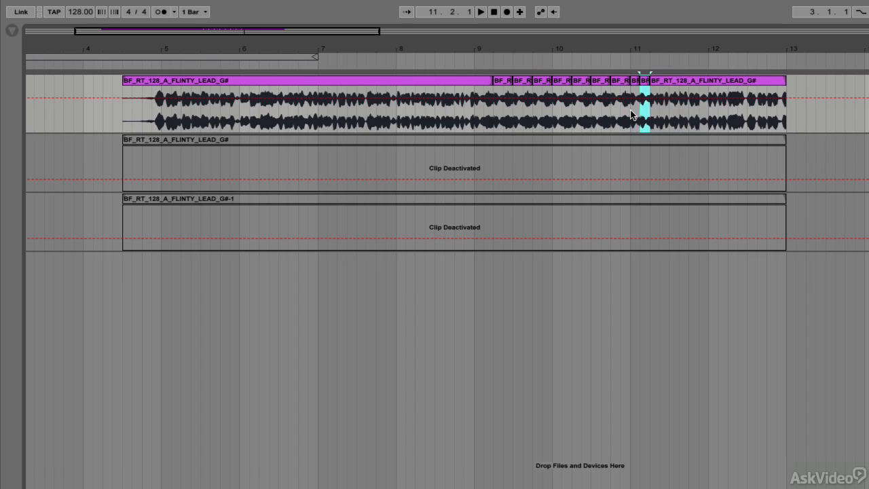
Play the first track from bar 9 to audition the repeated slices, stopping just after bar 12.
click(474, 123)
key(space)
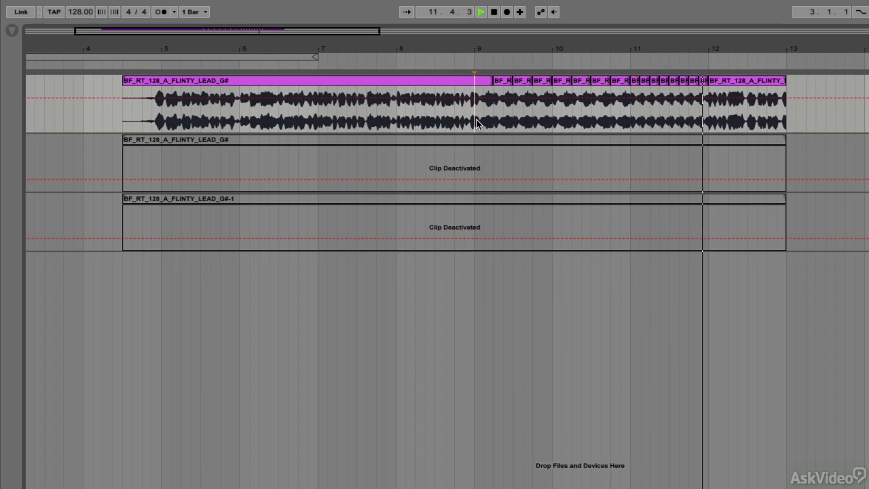
key(space)
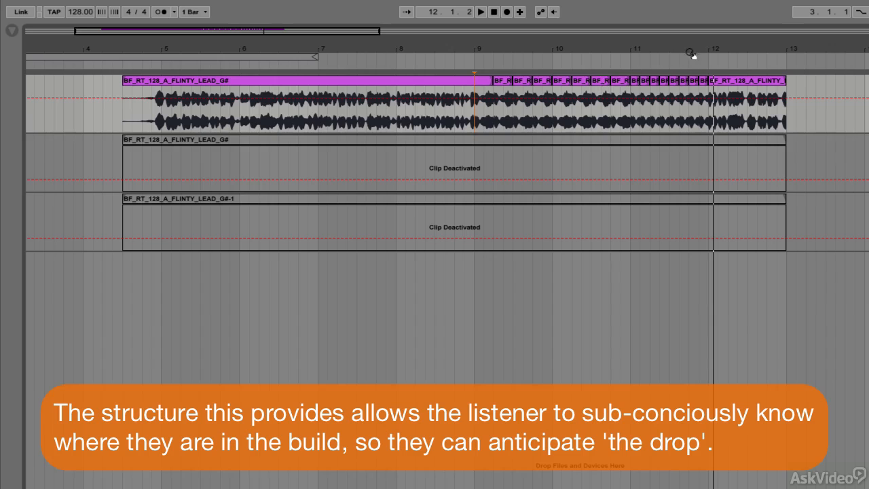
Copy the first half of the last half-beat slice before bar 12 and paste it repeatedly from bar 12 up to 12.4.
drag(700, 48, 684, 132)
click(711, 116)
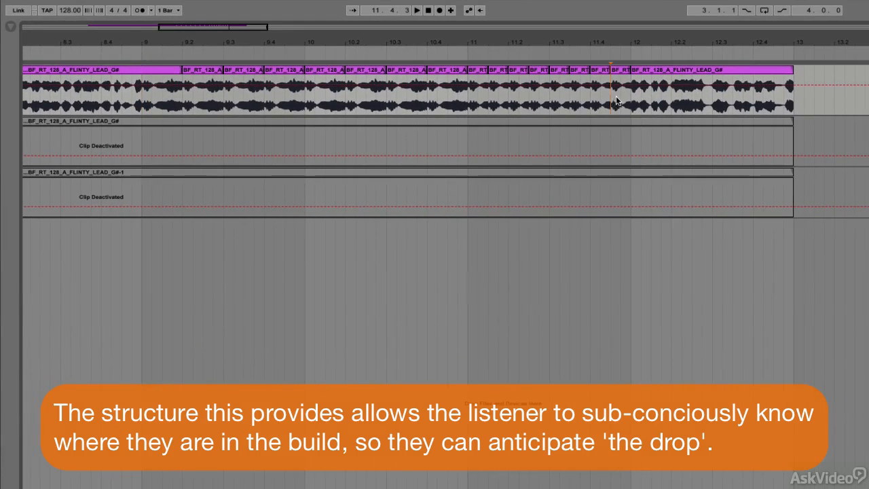
drag(616, 100, 619, 101)
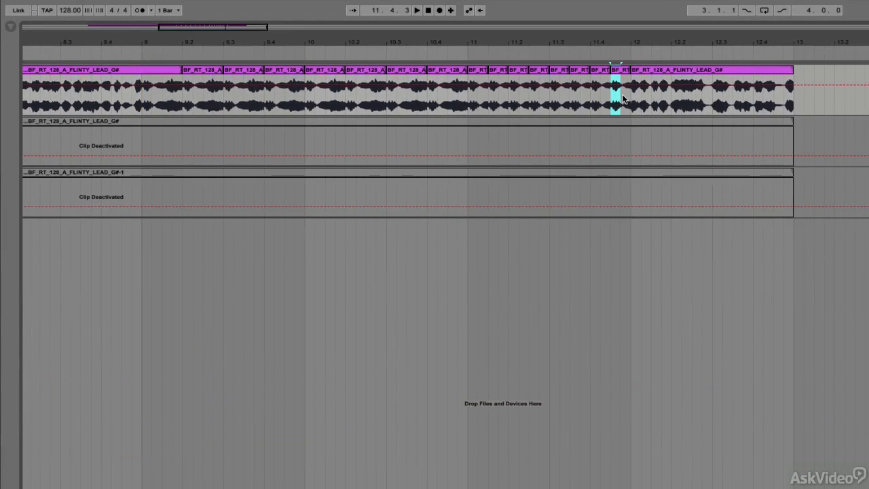
click(632, 98)
key(super+v)
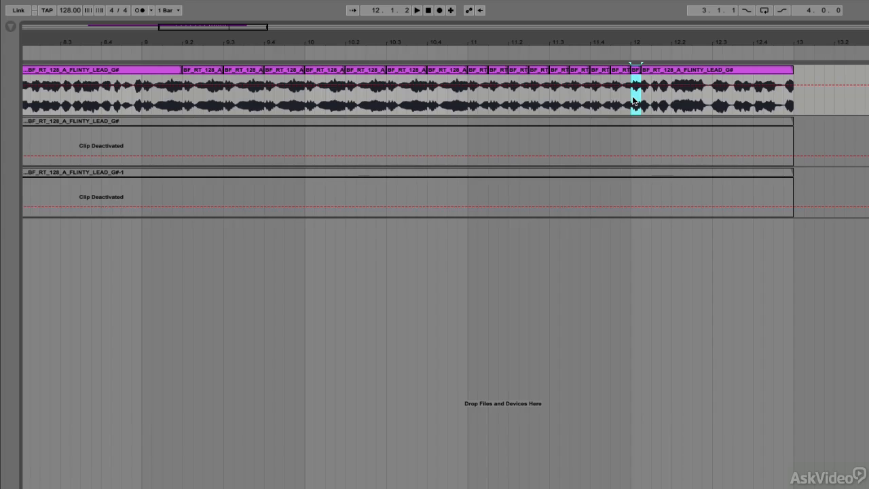
key(super+v)
key(super+v)
key(super+v)
key(super+v)
key(super+v)
key(super+v)
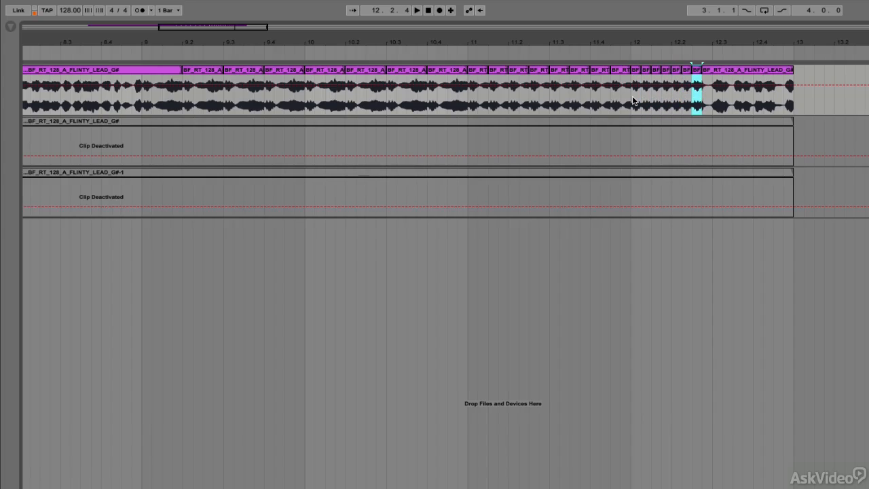
key(super+v)
key(super+v)
key(super+v)
key(super+v)
key(super+v)
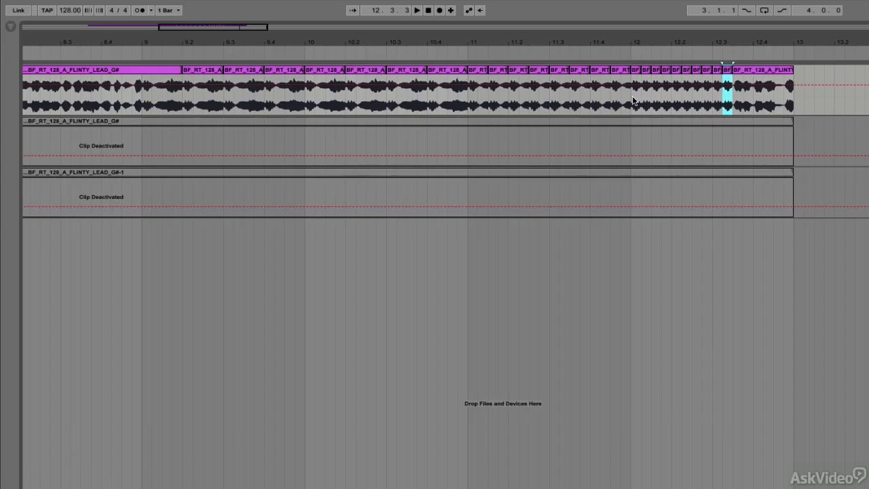
Delete the leftover portion of the first track's clip between 12.4 and bar 13.
click(769, 73)
key(Delete)
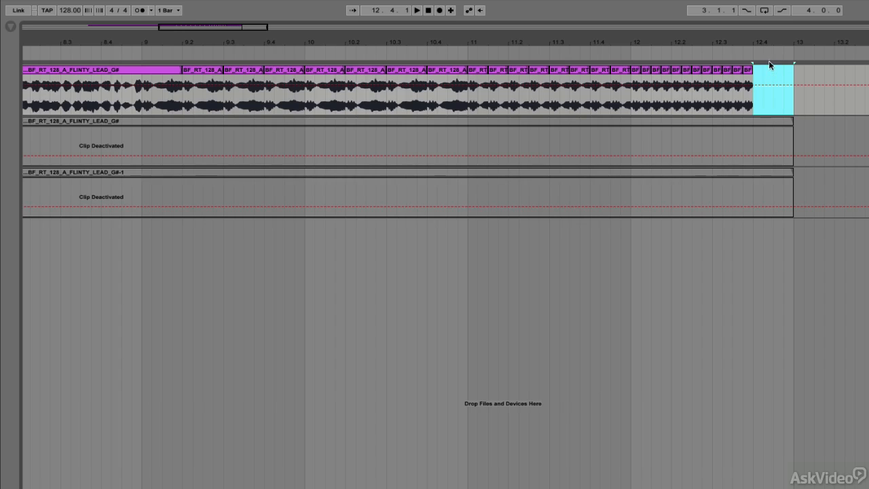
mouse_move(767, 43)
mouse_down()
mouse_move(768, 14)
mouse_move(768, 42)
mouse_up()
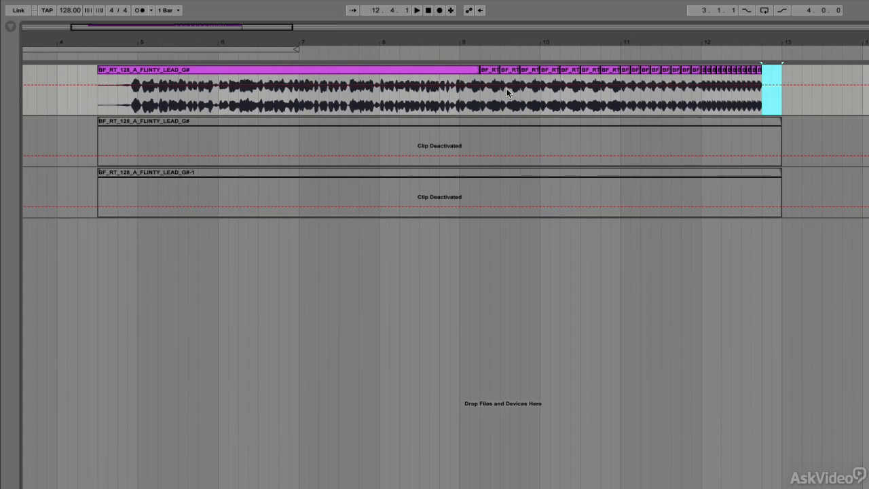
Play the first track from bar 9 to audition the full build up to the closing gap.
click(456, 101)
key(space)
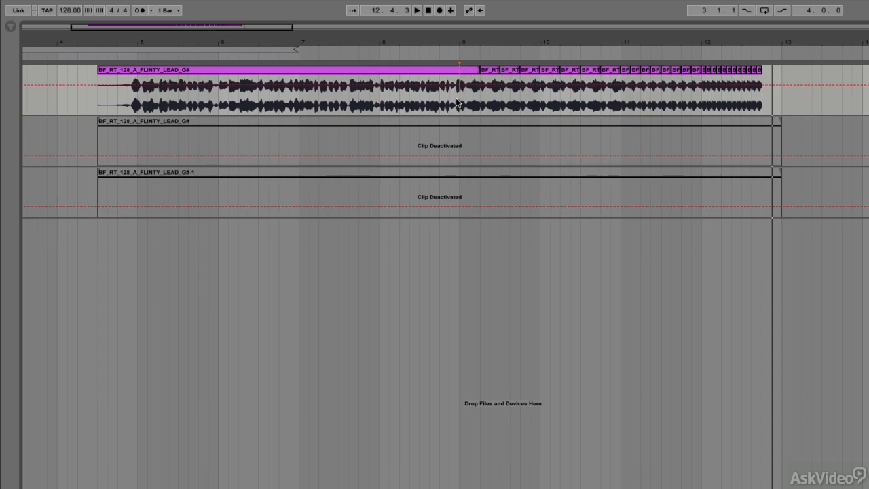
Select the first track from 4.3 to bar 13, including the closing gap, and consolidate it into one clip.
click(846, 114)
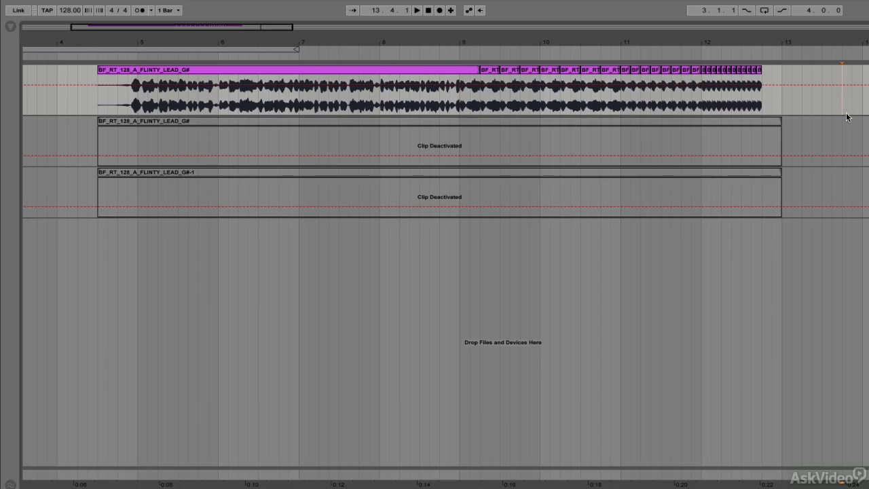
click(790, 100)
drag(787, 100, 98, 110)
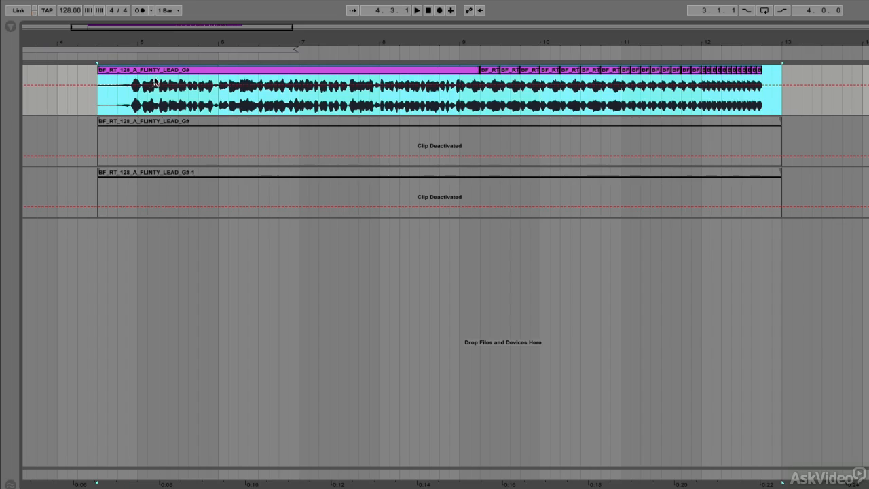
right_click(244, 74)
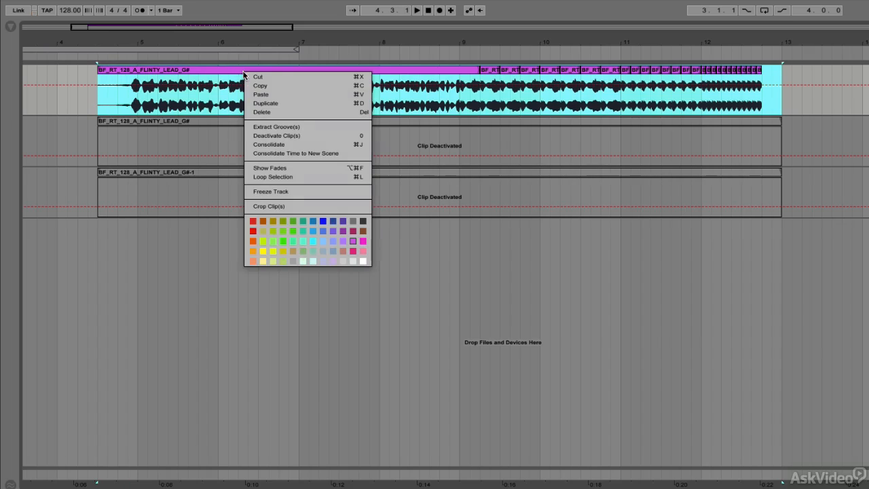
click(299, 145)
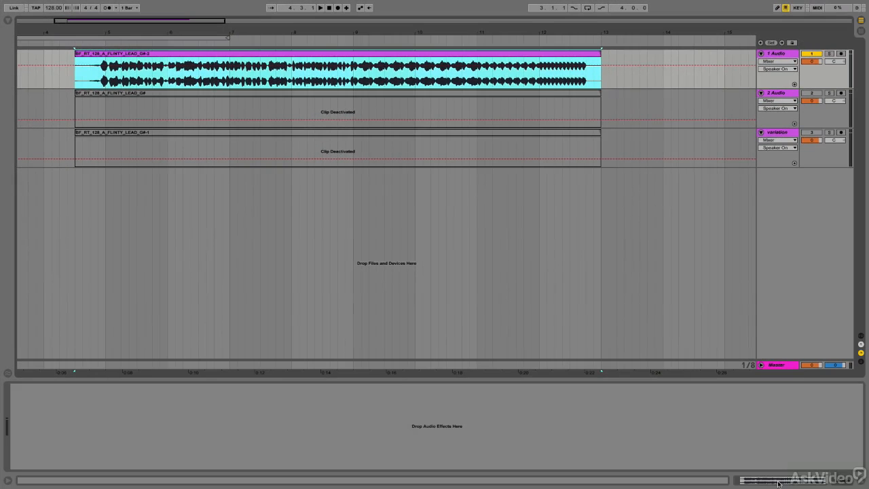
Show the consolidated clip's Transposition Modulation envelope and set the clip's warp mode to Texture.
click(778, 483)
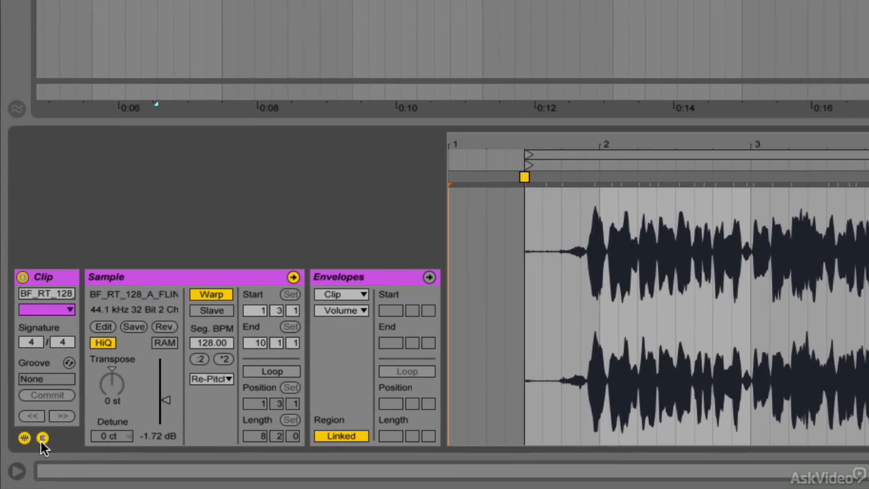
click(42, 437)
click(42, 437)
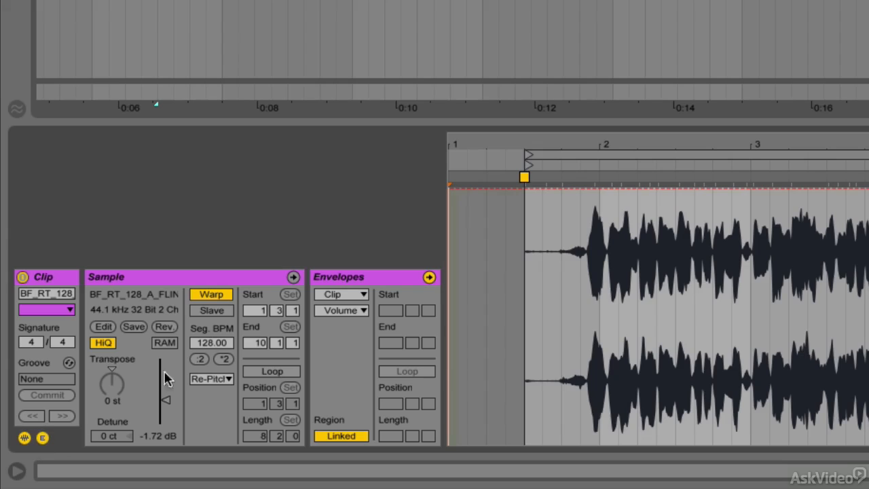
click(350, 309)
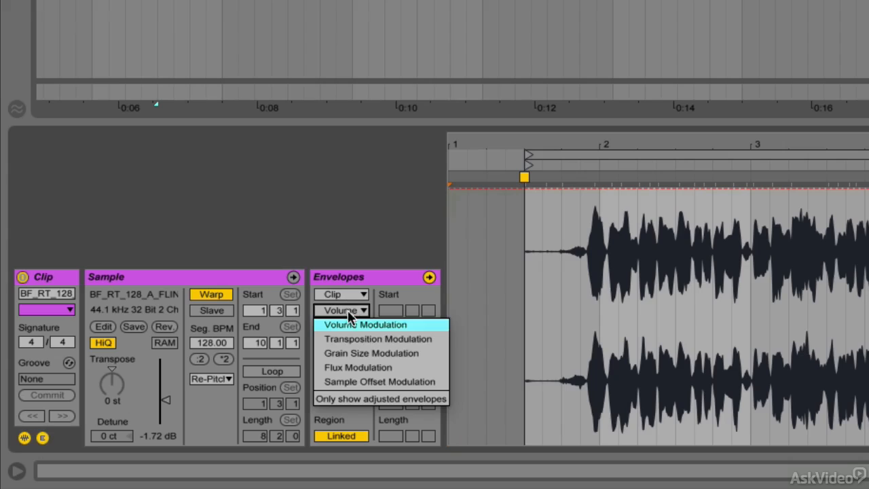
click(355, 337)
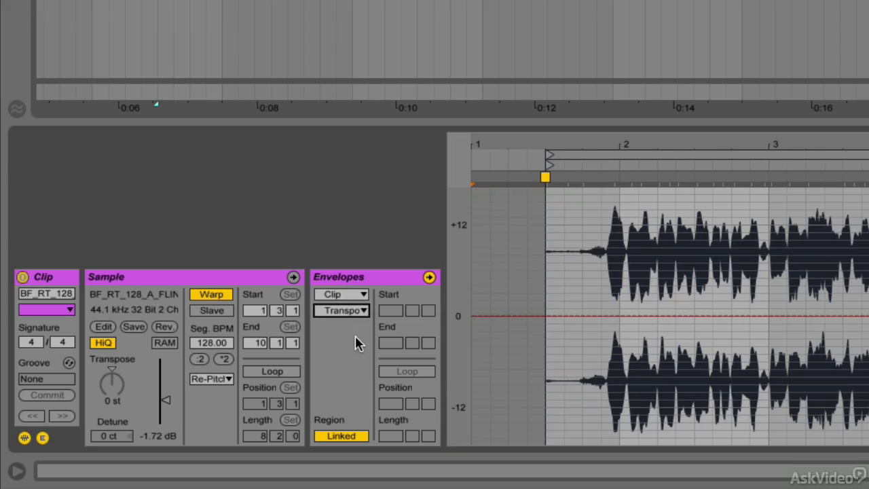
click(224, 382)
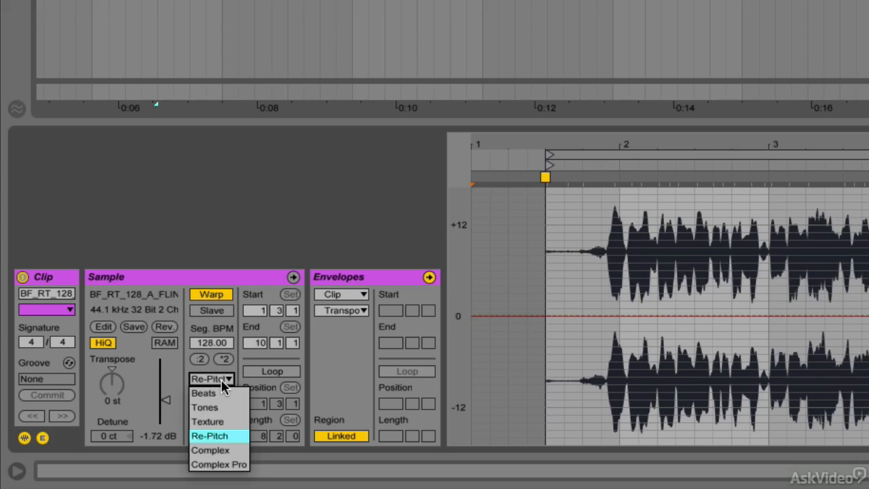
click(226, 422)
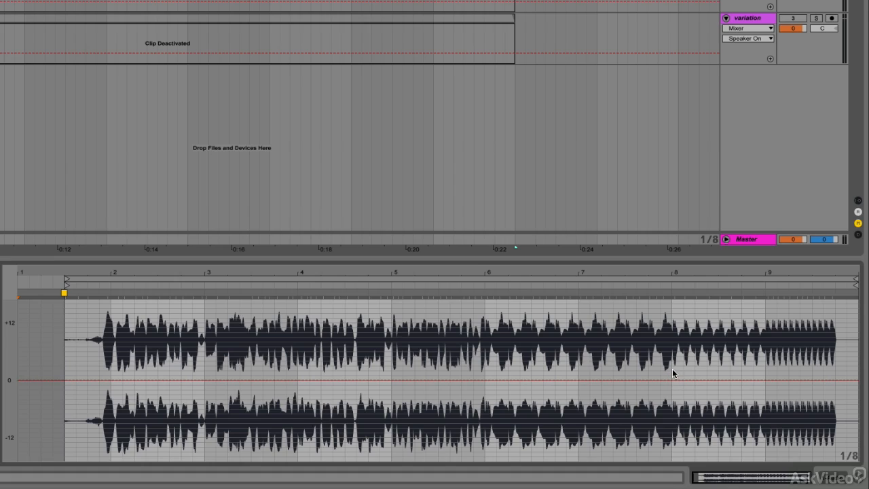
Raise the transposition envelope from clip bar 8, and lift it further from bar 9 to reach +12 st at the audio's end.
drag(671, 371, 753, 366)
drag(766, 343, 827, 359)
mouse_move(806, 388)
mouse_down()
mouse_move(806, 336)
mouse_move(834, 323)
mouse_up()
click(808, 340)
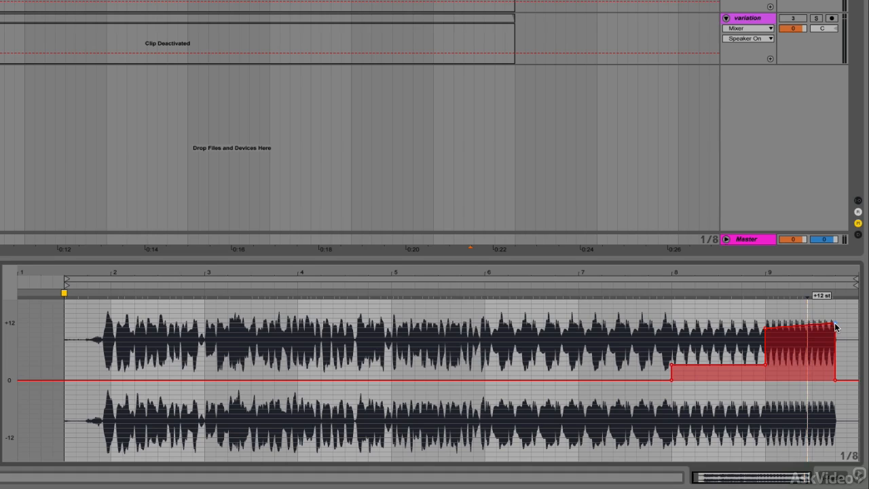
Lower the bar 9 breakpoint and remove the extra breakpoints at bars 8 and 9 to form a continuous rising pitch ramp.
drag(764, 328, 765, 364)
key(super+z)
drag(766, 329, 765, 365)
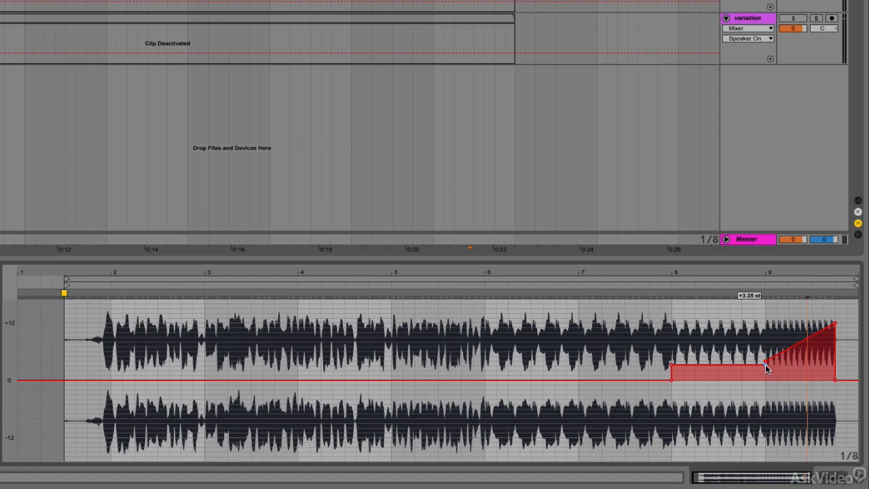
click(765, 365)
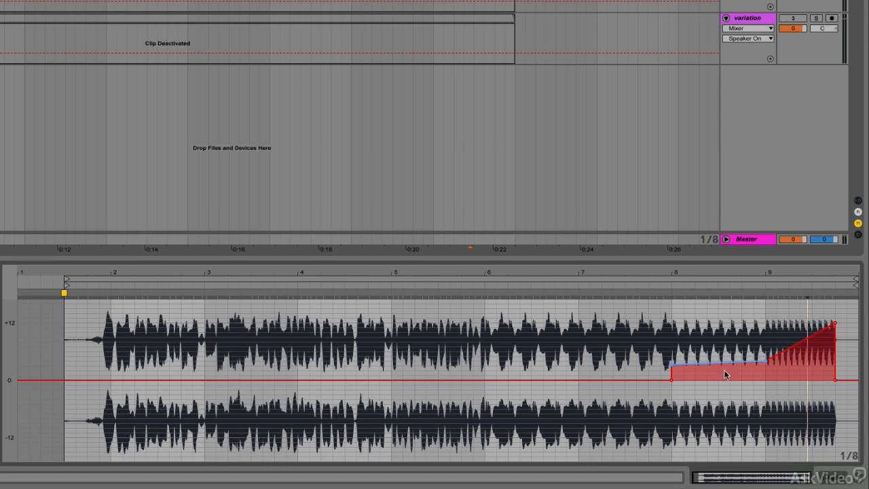
click(672, 364)
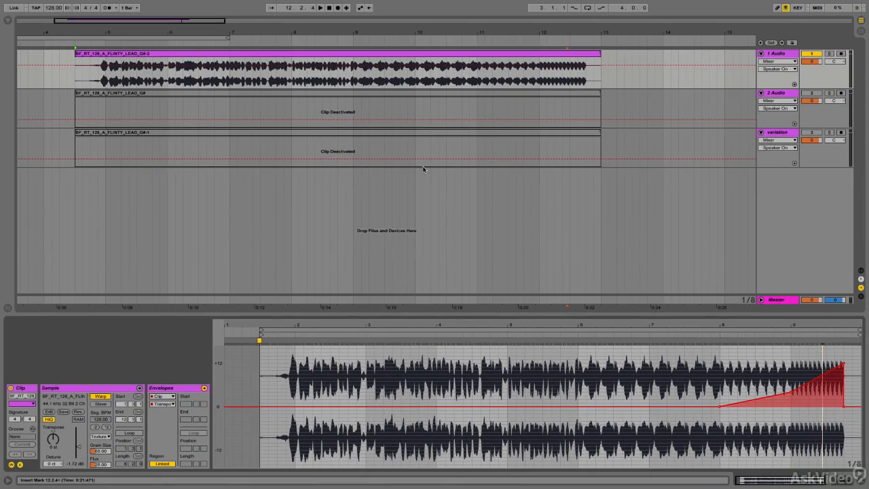
Play the first track from bar 9 to audition the build with its rising pitch, stopping at the end.
click(355, 85)
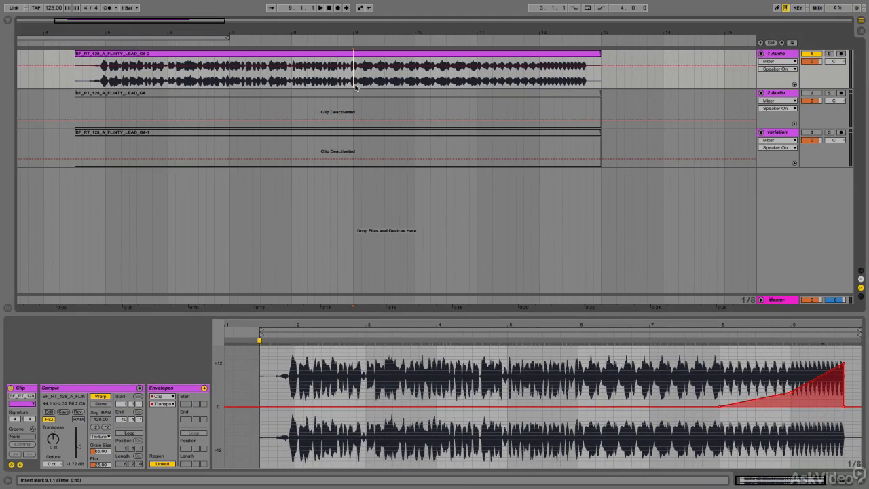
key(space)
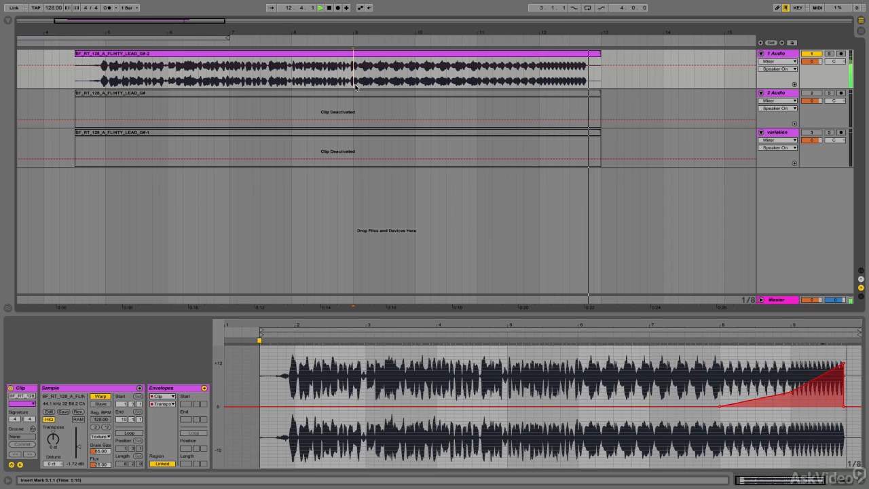
key(space)
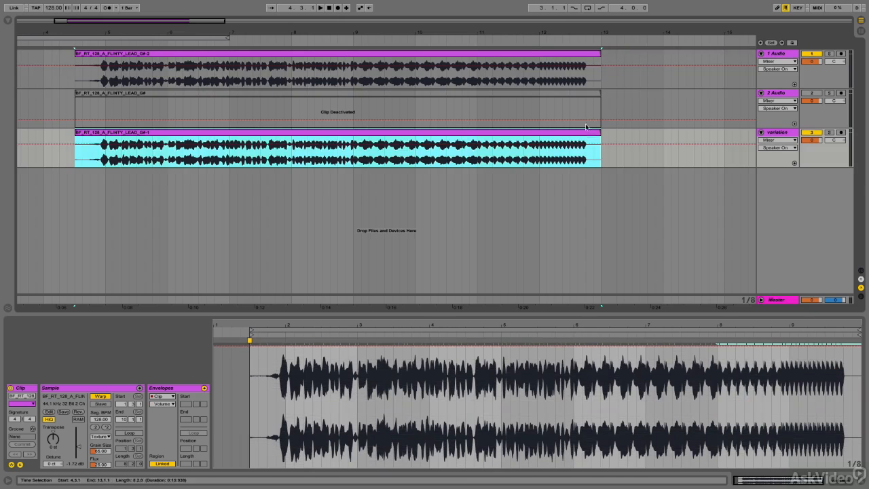
Compare the ending repeats of the first track's clip with those of the variation track's clip.
click(541, 42)
mouse_move(540, 32)
mouse_down()
mouse_move(542, 74)
mouse_move(532, 34)
mouse_up()
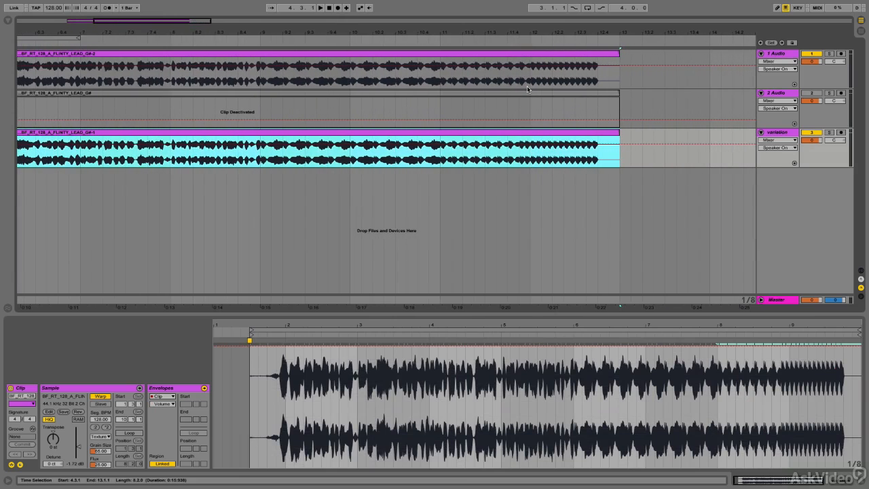
click(536, 53)
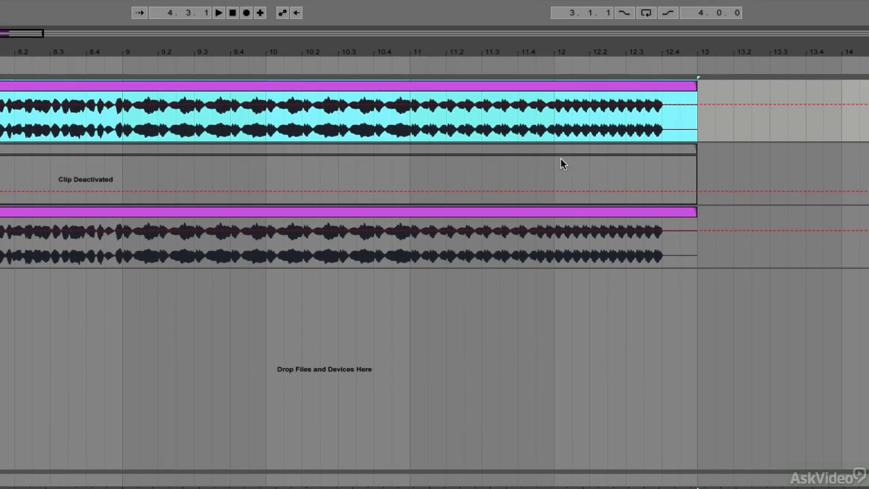
click(570, 215)
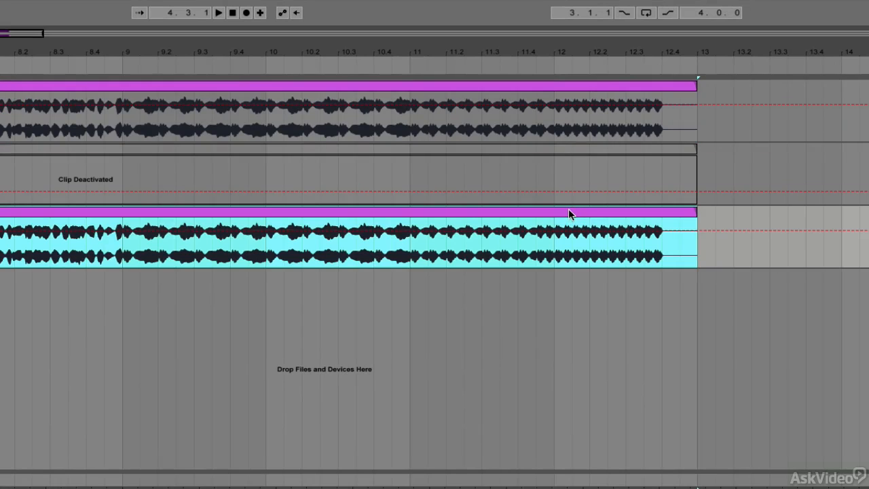
Examine the variation clip's repeats by selecting the eighth-note slices on either side of bar 12, then the whole span from bar 11 to 12.
click(559, 259)
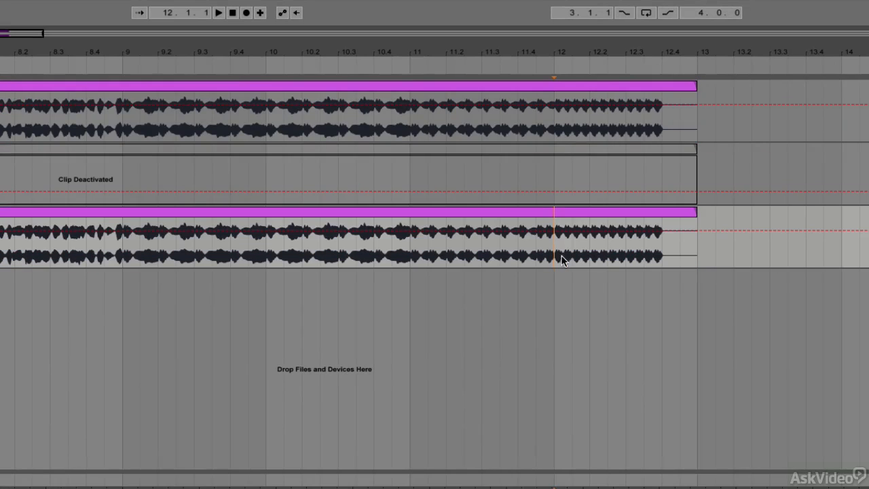
drag(560, 258, 568, 259)
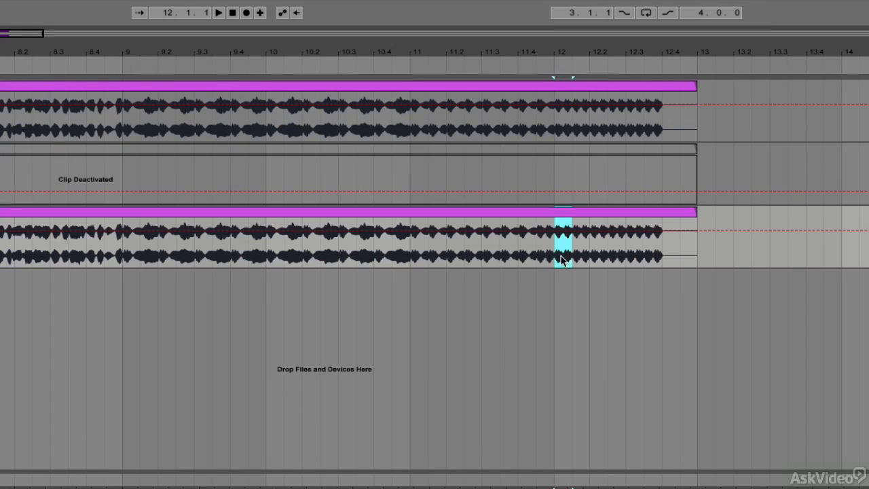
drag(555, 255, 543, 254)
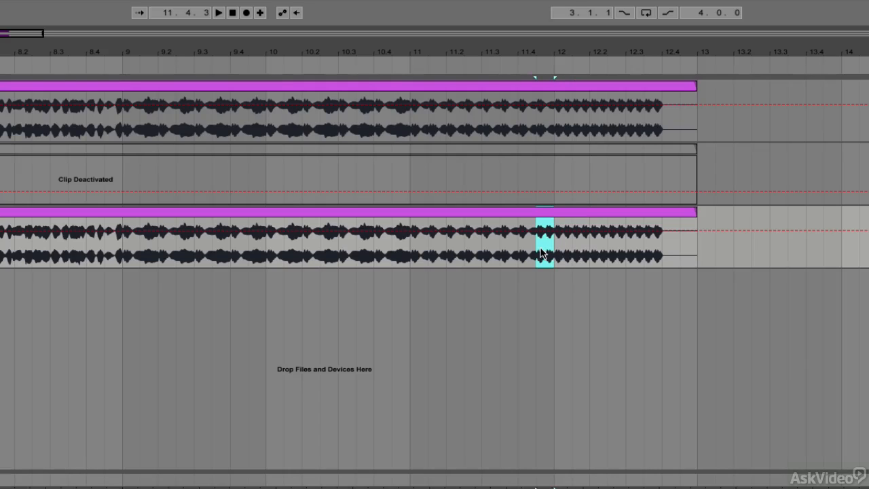
mouse_move(411, 254)
mouse_down()
mouse_move(580, 260)
mouse_move(558, 261)
mouse_up()
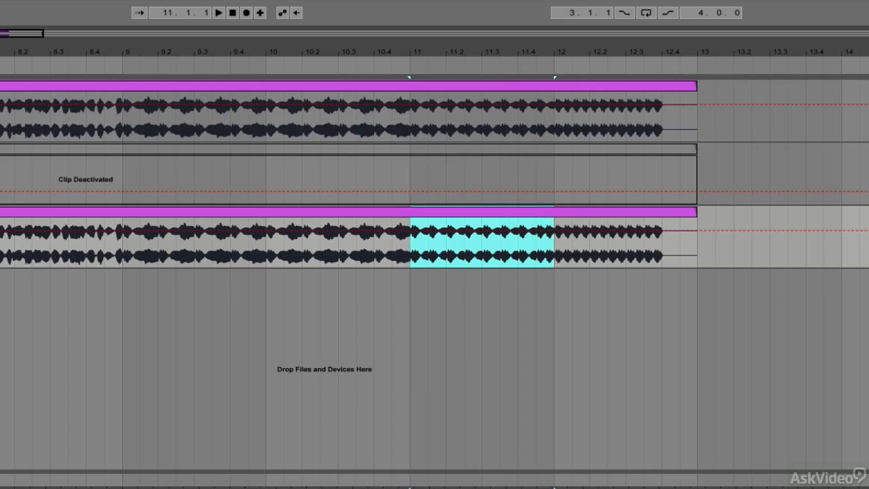
Mute the first track and audition the variation track twice from bar 9, stopping playback just past bar 13.
click(868, 119)
click(125, 258)
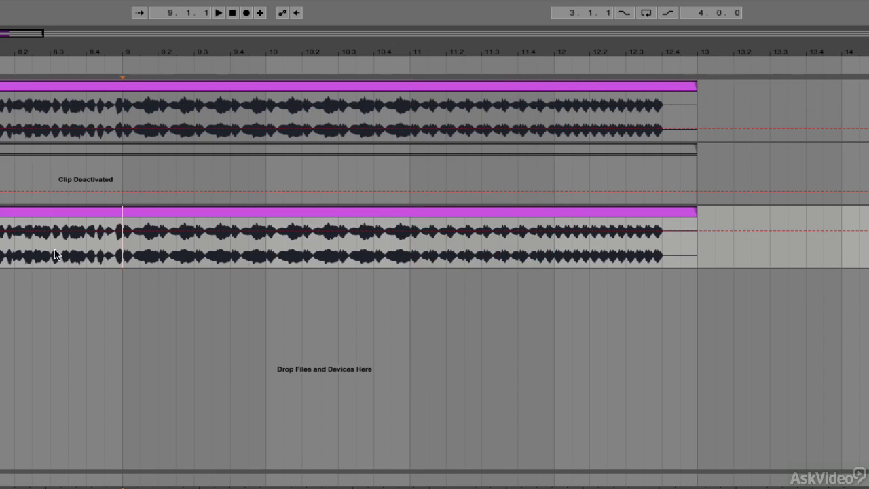
key(space)
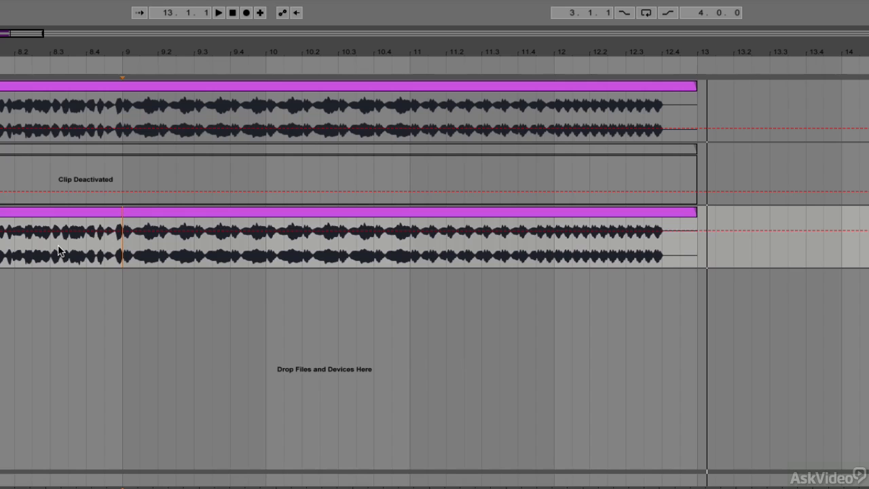
key(space)
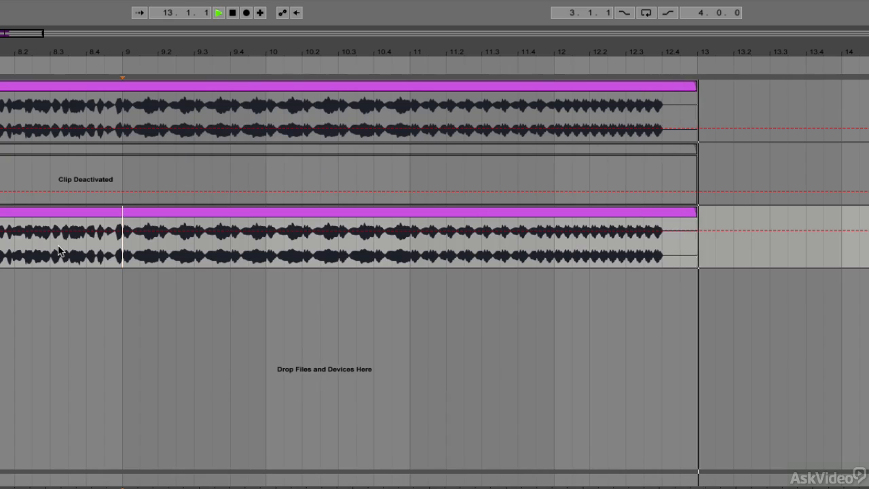
key(space)
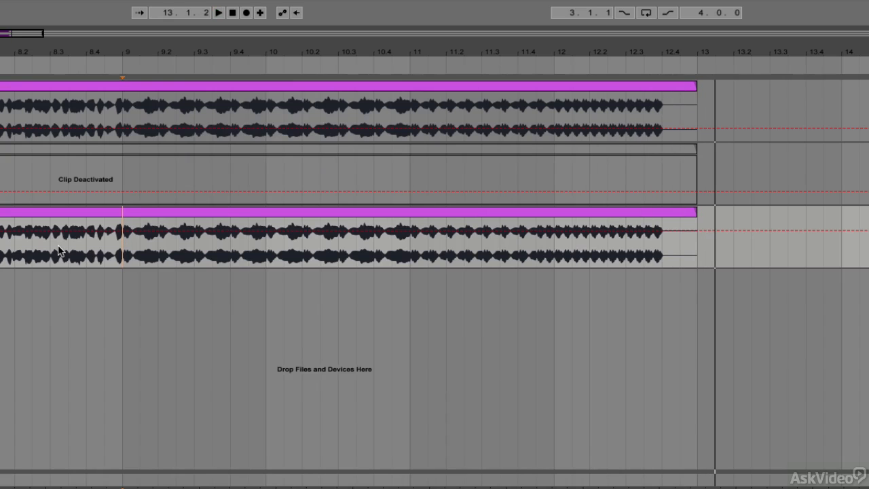